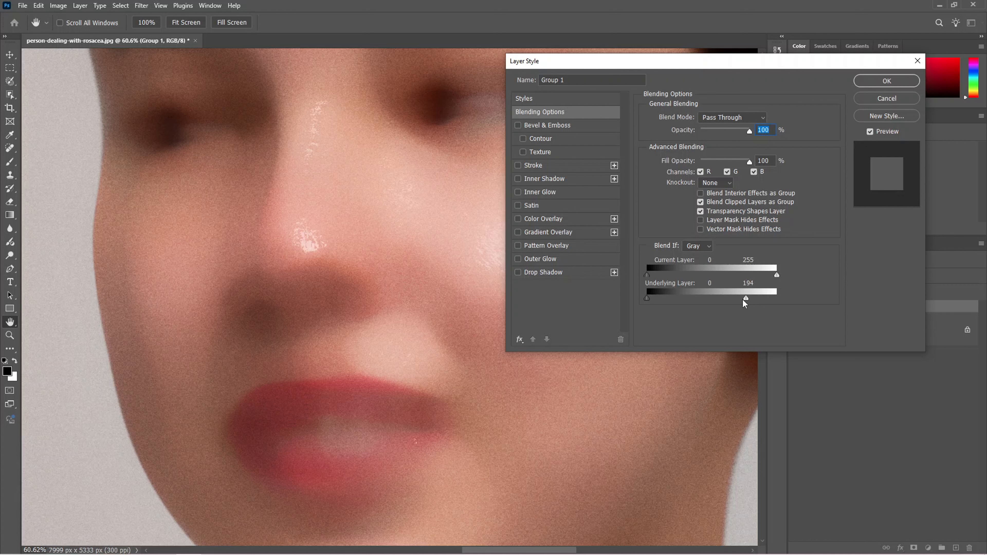
Step: Split the underlying-layer highlights of Group 1's Gray Blend If to 164 / 255
drag(743, 300, 736, 300)
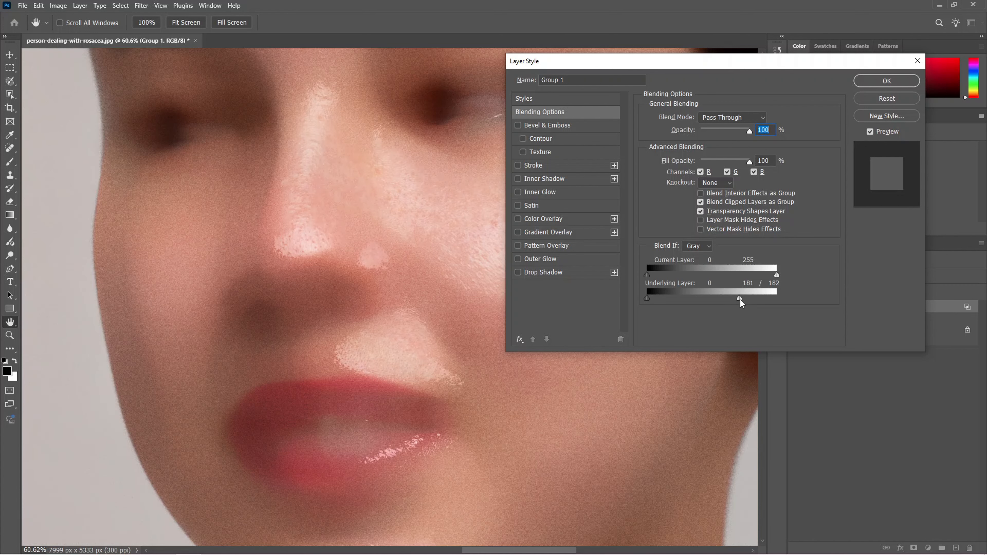
drag(769, 305, 787, 304)
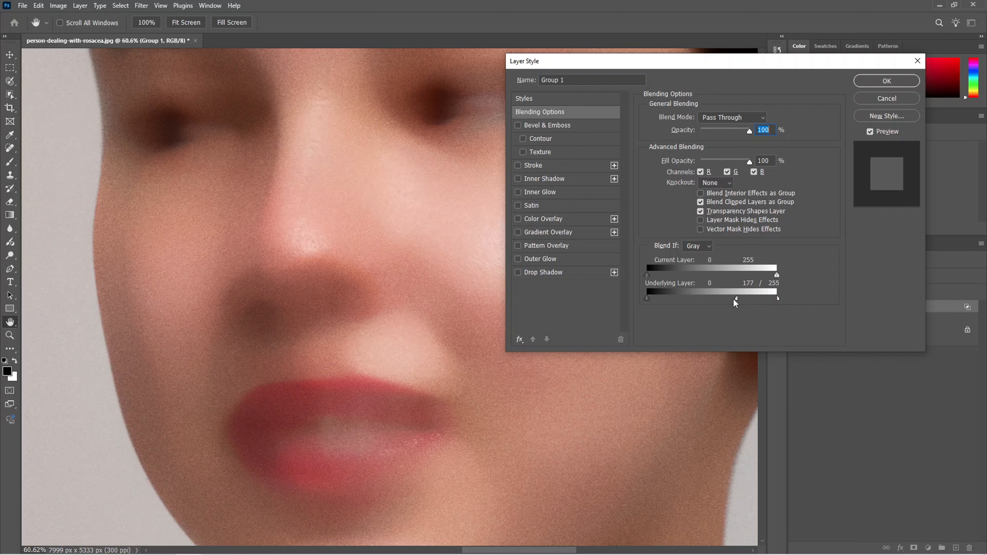
drag(731, 299, 729, 300)
Step: Split the underlying-layer shadows of Group 1's Gray Blend If to 9 / 133 and apply the layer style
drag(648, 302, 666, 300)
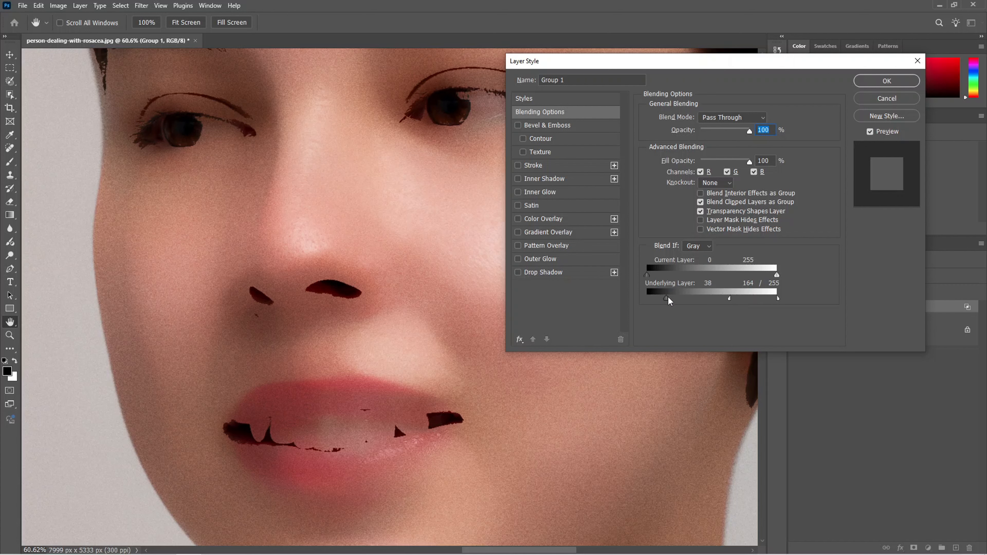
drag(670, 300, 683, 299)
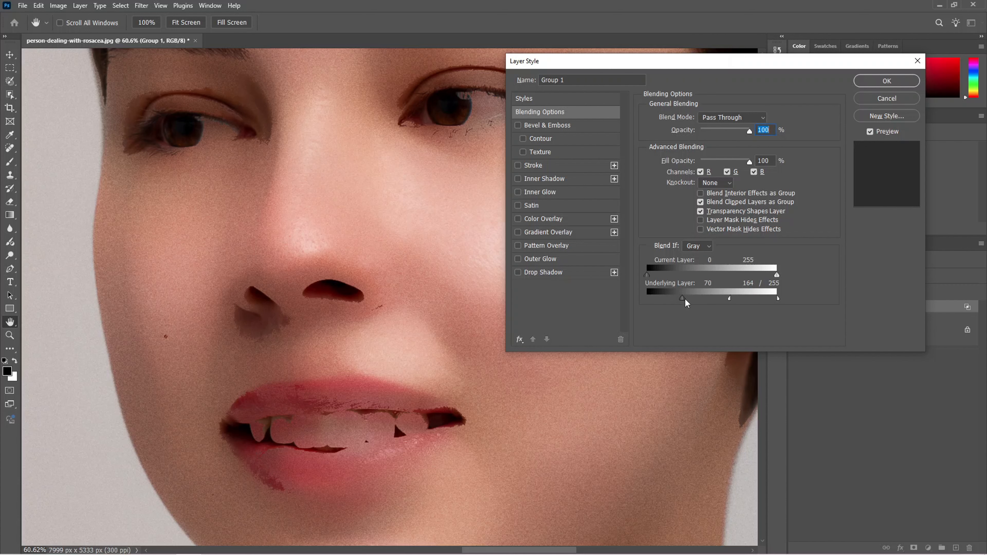
drag(683, 300, 707, 301)
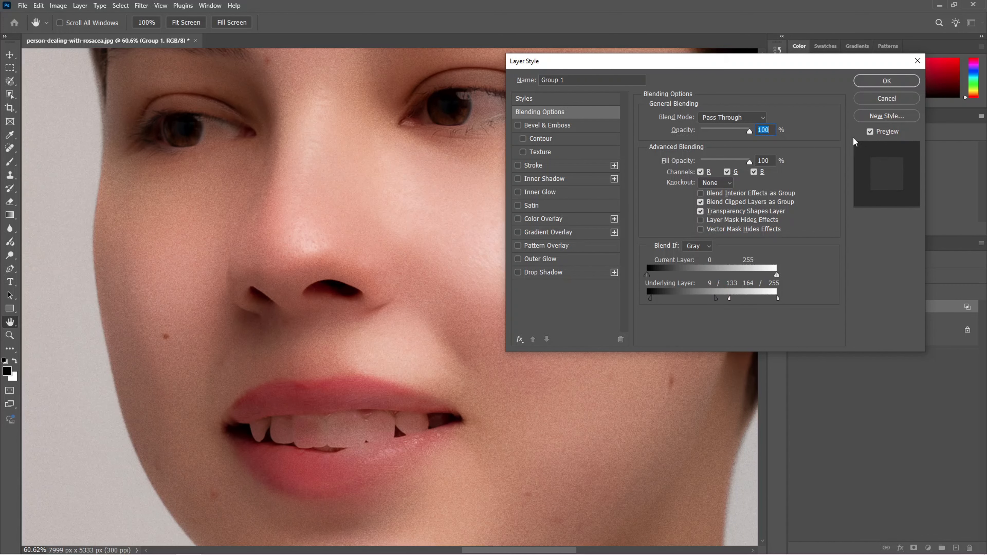
click(864, 83)
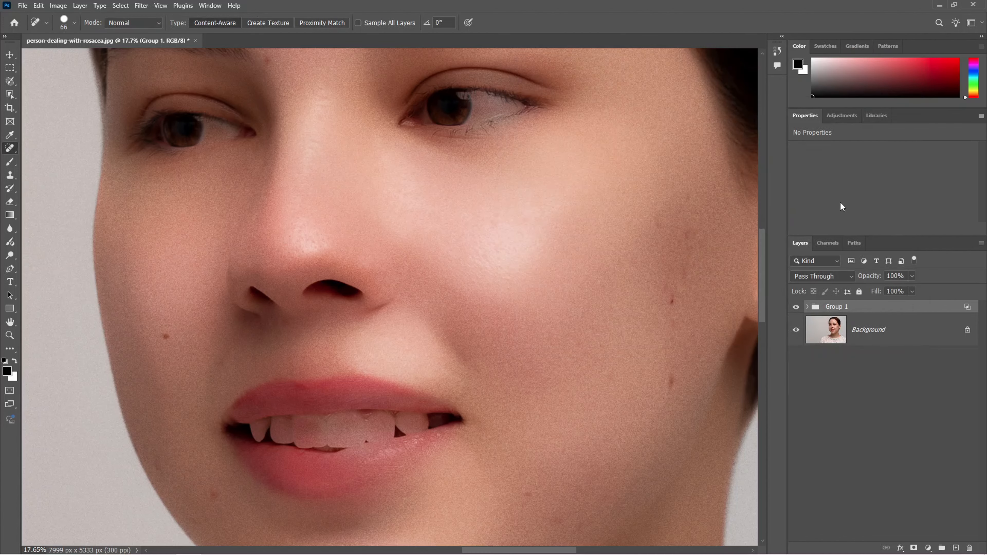
Step: Check the softened skin up close and add a black layer mask to Group 1 that hides its effect
key(ctrl+0)
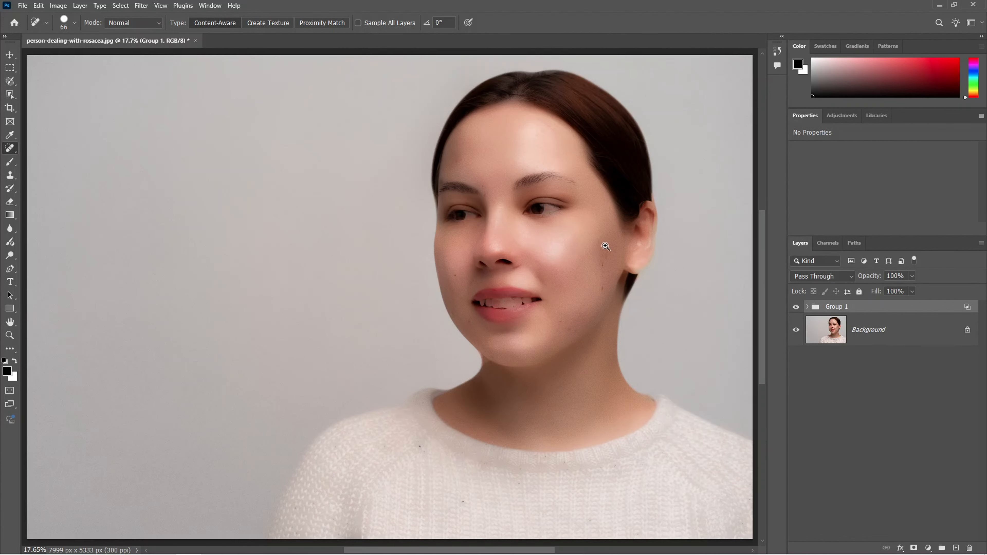
drag(605, 246, 687, 257)
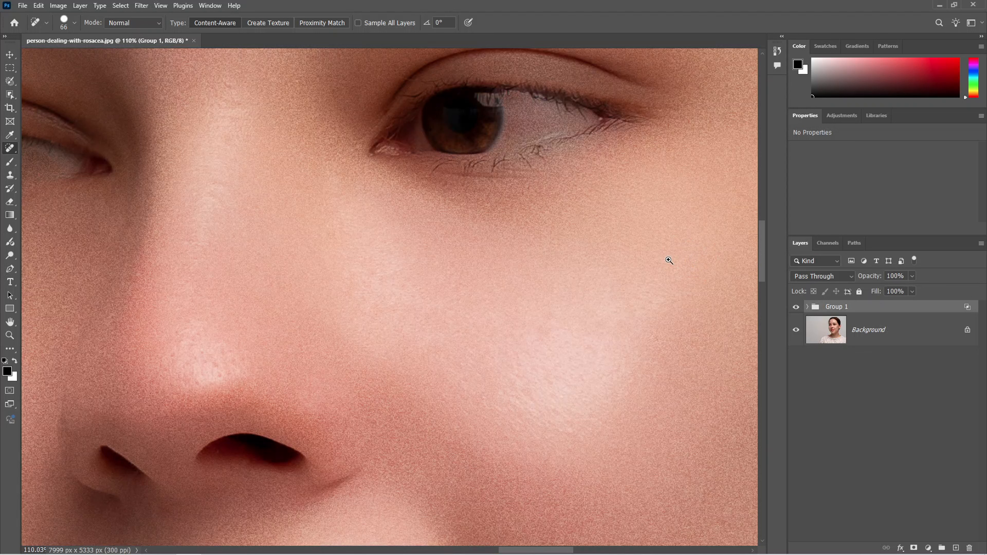
drag(604, 259, 568, 257)
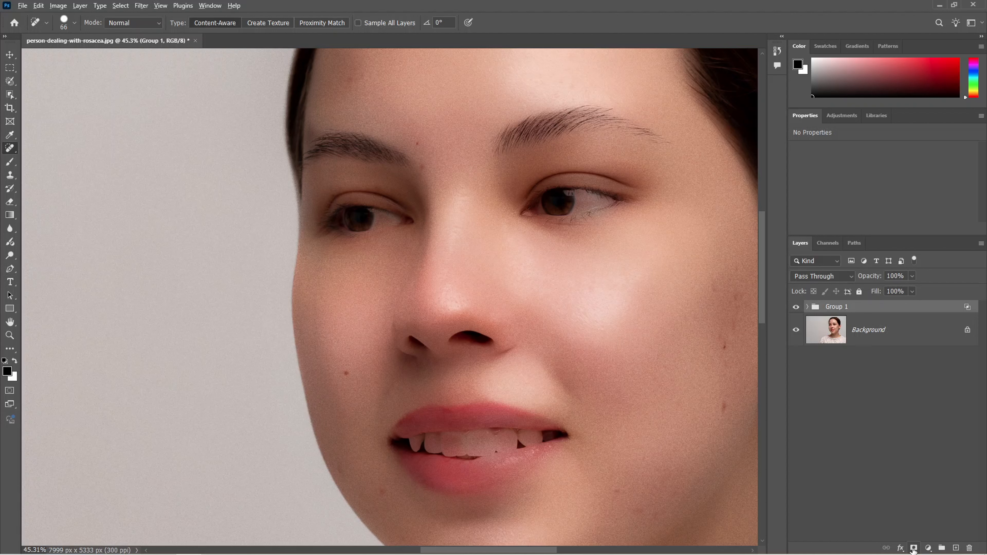
alt+click(914, 548)
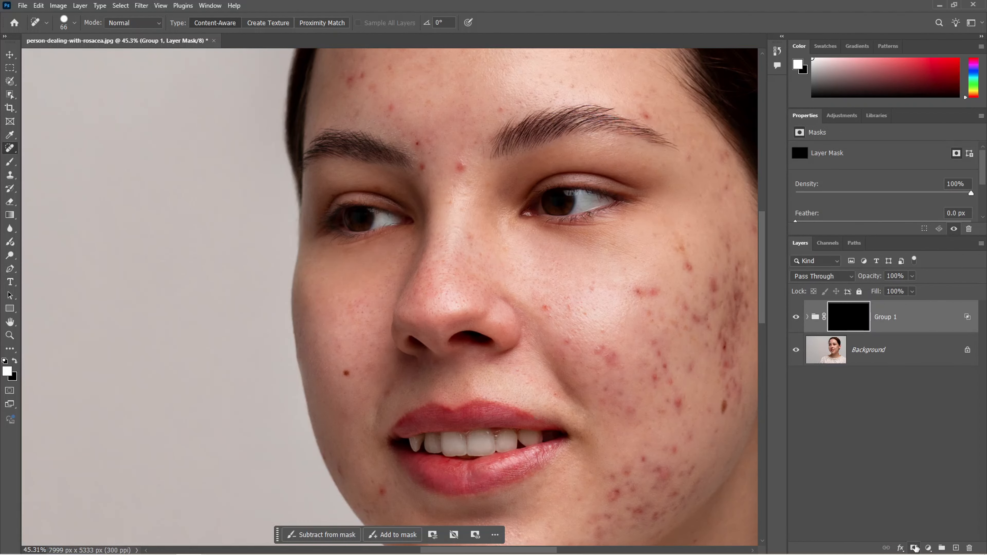
Step: Paint white on Group 1's mask over the forehead and temple with a 268 px brush at 20% flow
key(ctrl+0)
key(b)
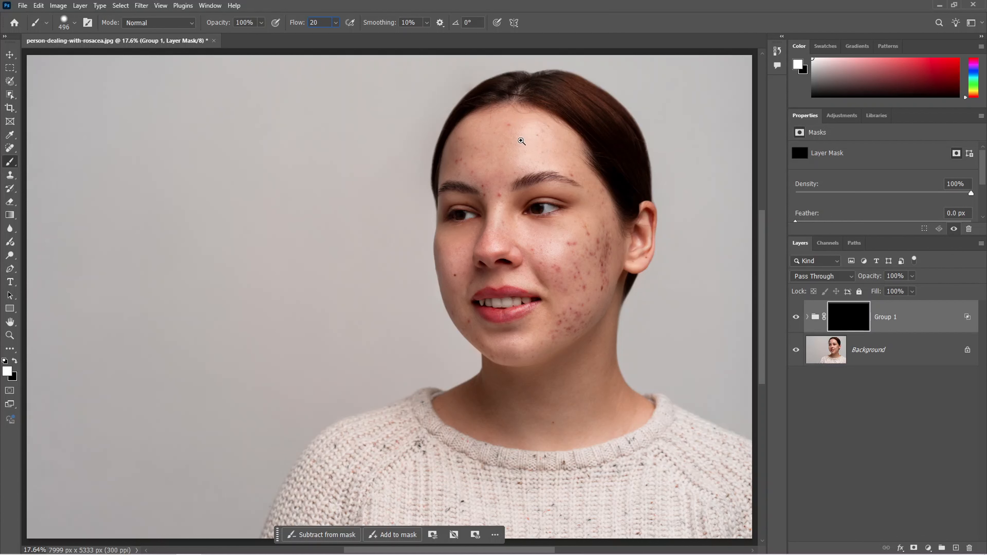
drag(530, 147, 570, 159)
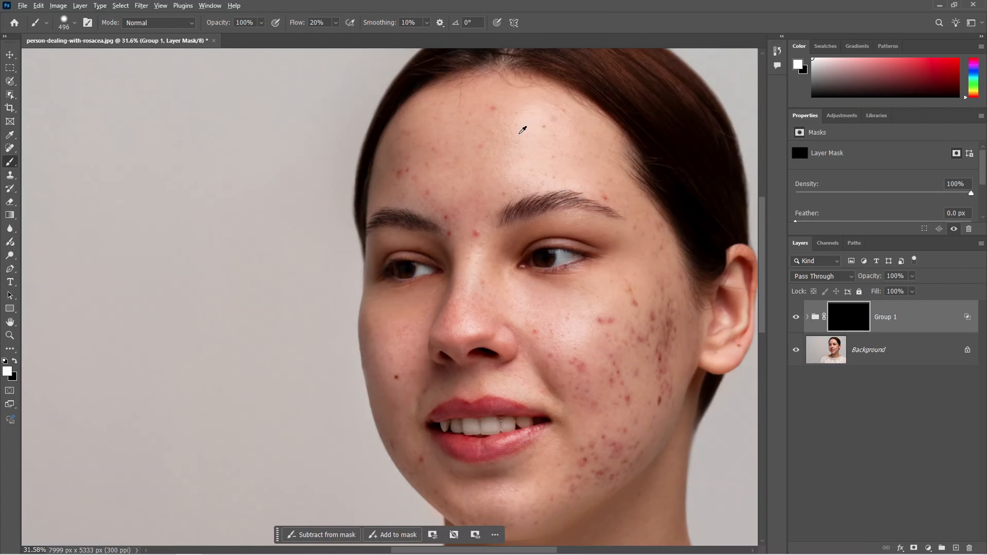
alt+drag(505, 131, 487, 131)
mouse_move(410, 174)
mouse_down()
mouse_move(429, 184)
mouse_move(394, 169)
mouse_move(433, 174)
mouse_move(416, 163)
mouse_move(460, 136)
mouse_move(463, 118)
mouse_move(509, 100)
mouse_move(475, 159)
mouse_move(462, 229)
mouse_up()
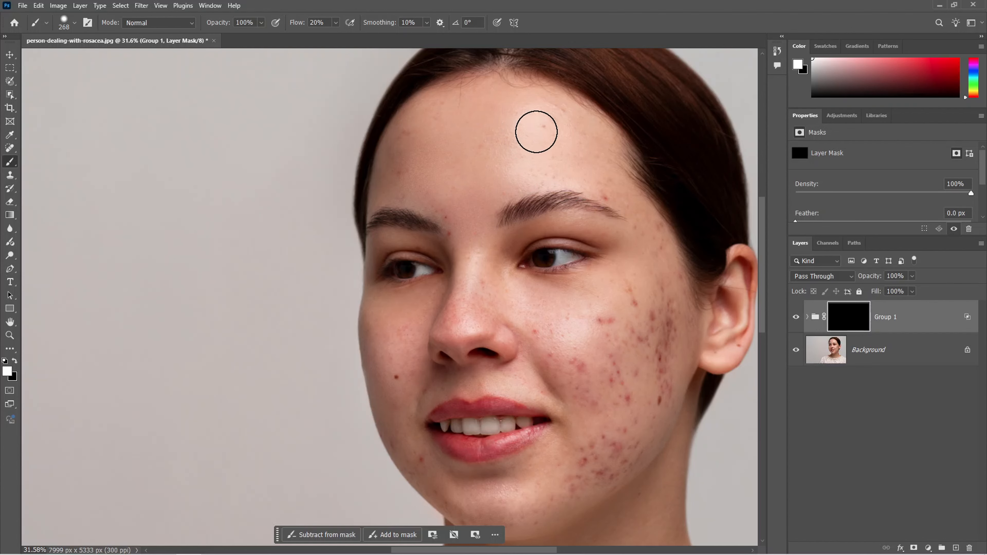
mouse_move(538, 127)
mouse_down()
mouse_move(613, 188)
mouse_move(515, 173)
mouse_move(503, 182)
mouse_move(576, 167)
mouse_move(600, 176)
mouse_move(663, 230)
mouse_move(648, 251)
mouse_up()
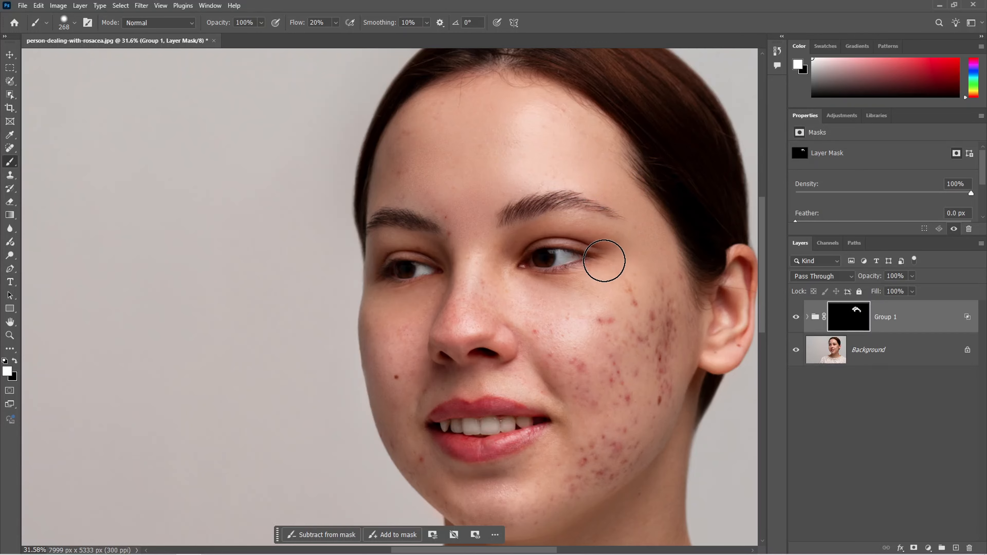
Step: Paint the mask white over the acne-marked cheek beside the ear, reducing the brush to 181 px
scroll(606, 265, down, 1)
scroll(563, 274, up, 2)
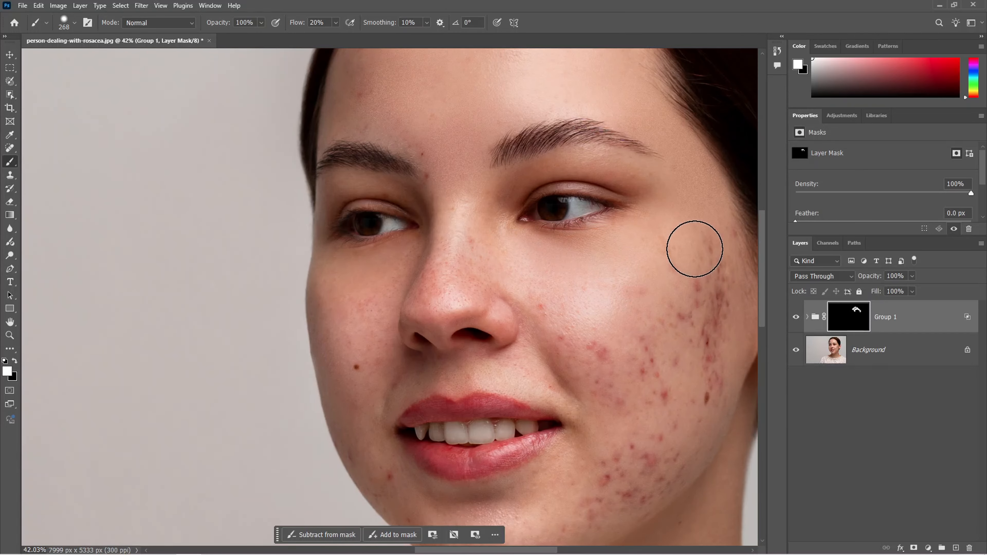
drag(672, 279, 450, 274)
scroll(457, 207, up, 3)
drag(590, 365, 390, 132)
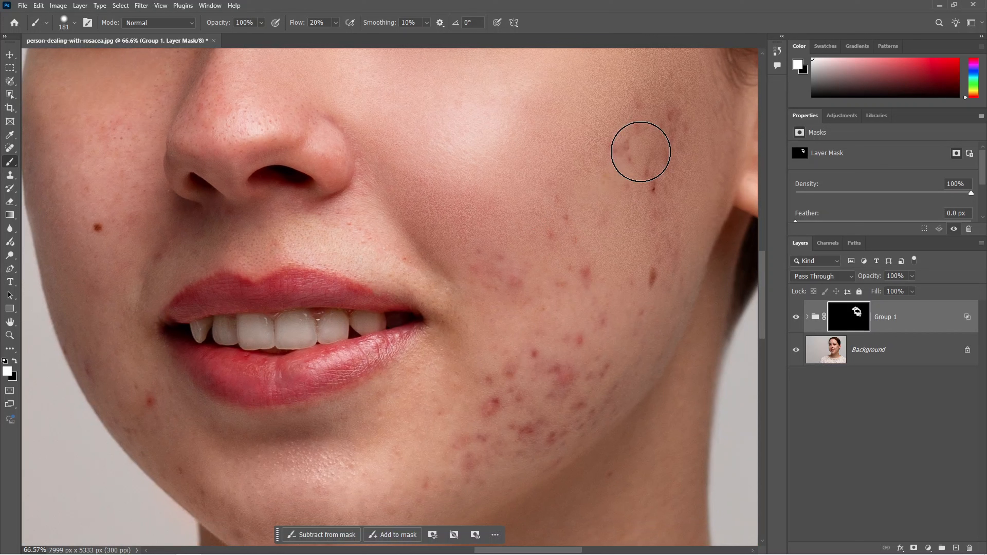
mouse_move(647, 159)
mouse_down()
mouse_move(517, 439)
mouse_move(309, 236)
mouse_move(579, 308)
mouse_move(674, 114)
mouse_up()
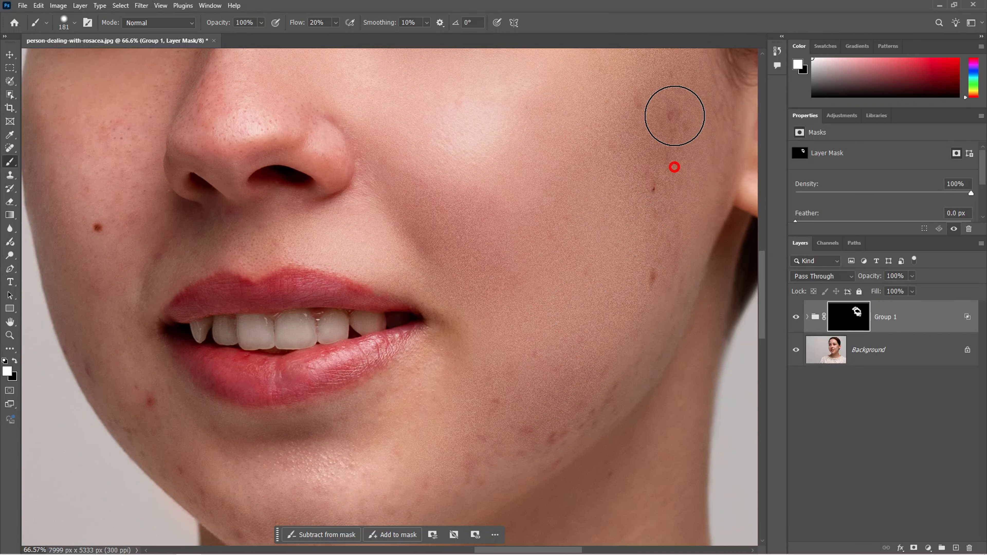
Step: Paint the mask white over the lower cheek, jawline and chin with the 181 px brush
drag(405, 485, 589, 230)
mouse_move(472, 210)
mouse_down()
mouse_move(506, 260)
mouse_move(409, 216)
mouse_up()
drag(645, 224, 346, 287)
drag(485, 217, 548, 138)
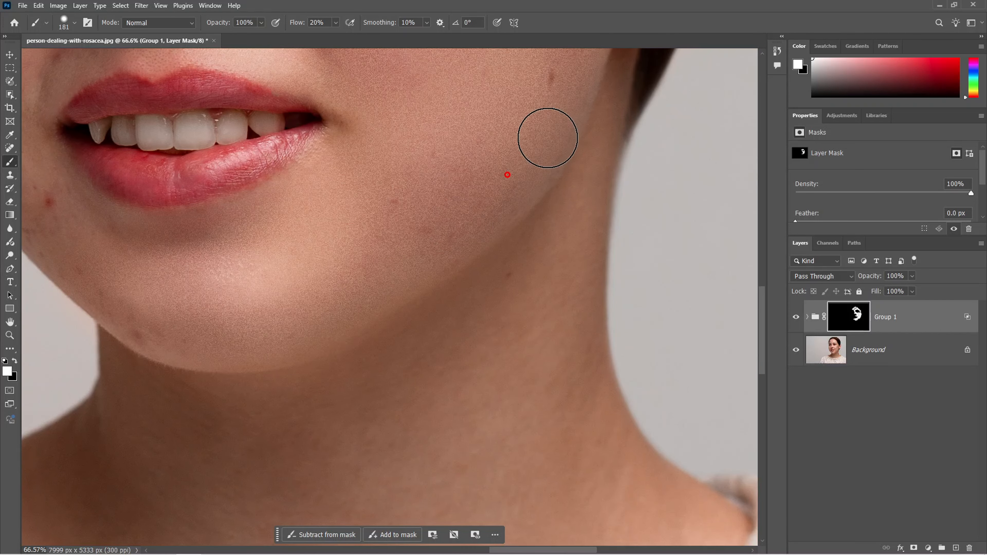
Step: Paint the mask white over the far cheek, nose and area around the lips, using a 139 px brush
drag(344, 211, 669, 262)
mouse_move(310, 196)
mouse_down()
mouse_move(393, 281)
mouse_move(348, 268)
mouse_move(379, 282)
mouse_up()
drag(368, 194, 367, 442)
drag(347, 225, 336, 227)
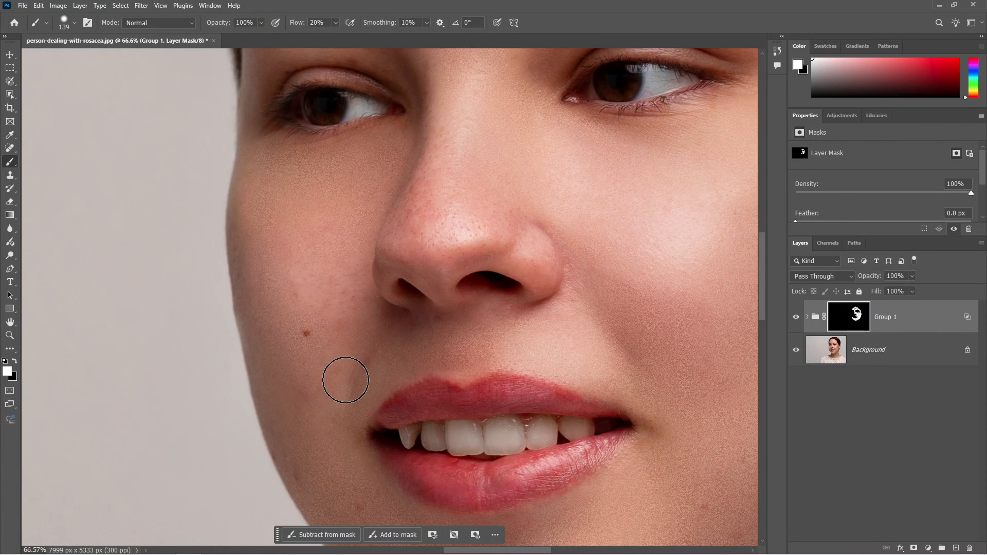
scroll(323, 377, up, 1)
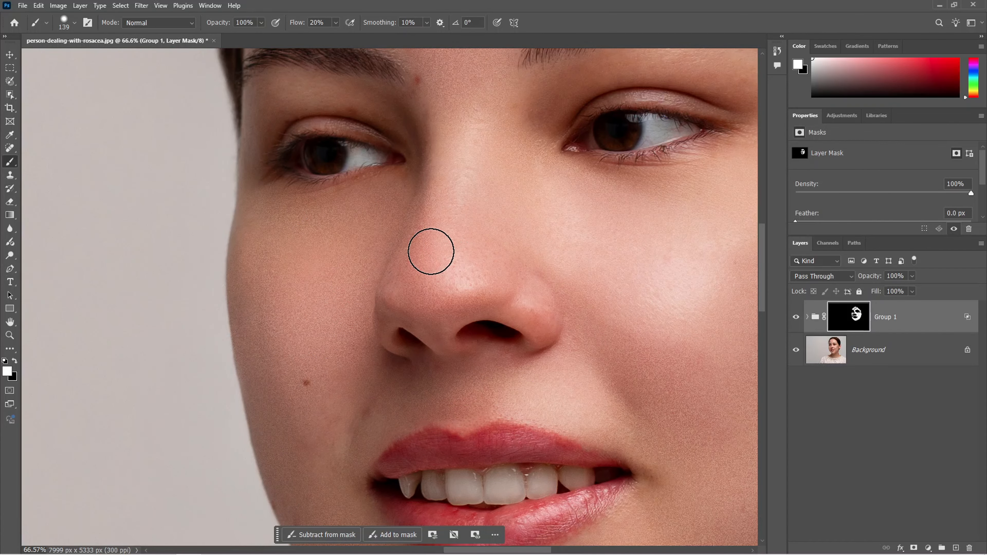
scroll(411, 345, down, 1)
drag(409, 350, 439, 350)
Step: Set the brush flow to 35% and paint the mask over the brow area and forehead with a 295 px brush
key(shift+3)
key(shift+5)
scroll(474, 269, up, 1)
drag(335, 172, 302, 172)
scroll(419, 183, up, 1)
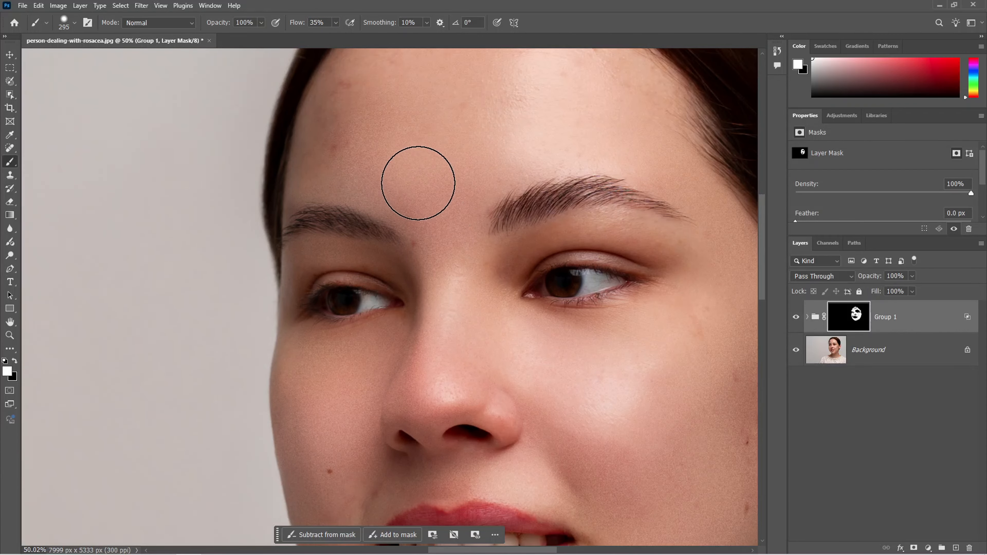
Step: Extend the white mask painting over the cheek edge, jaw and neck, reducing the brush to 191 px
scroll(507, 188, down, 4)
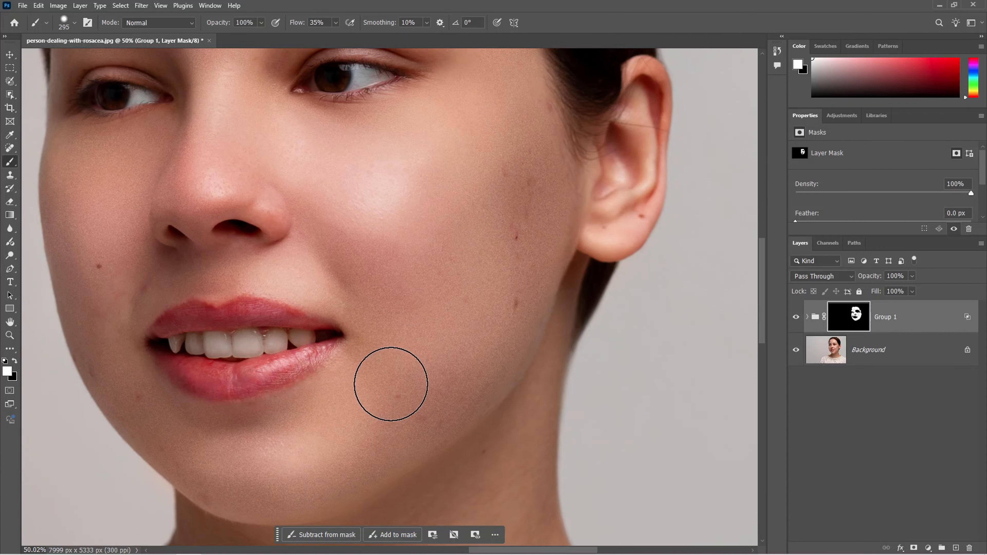
scroll(390, 383, down, 5)
mouse_move(540, 168)
mouse_down()
mouse_move(249, 270)
mouse_move(235, 342)
mouse_move(430, 282)
mouse_move(644, 283)
mouse_move(583, 283)
mouse_up()
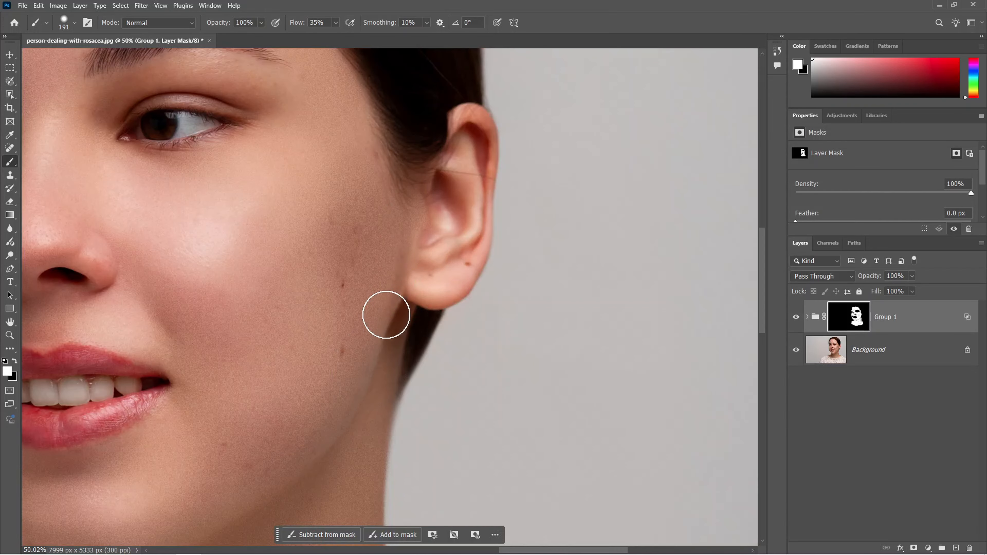
scroll(431, 305, down, 5)
scroll(221, 351, up, 8)
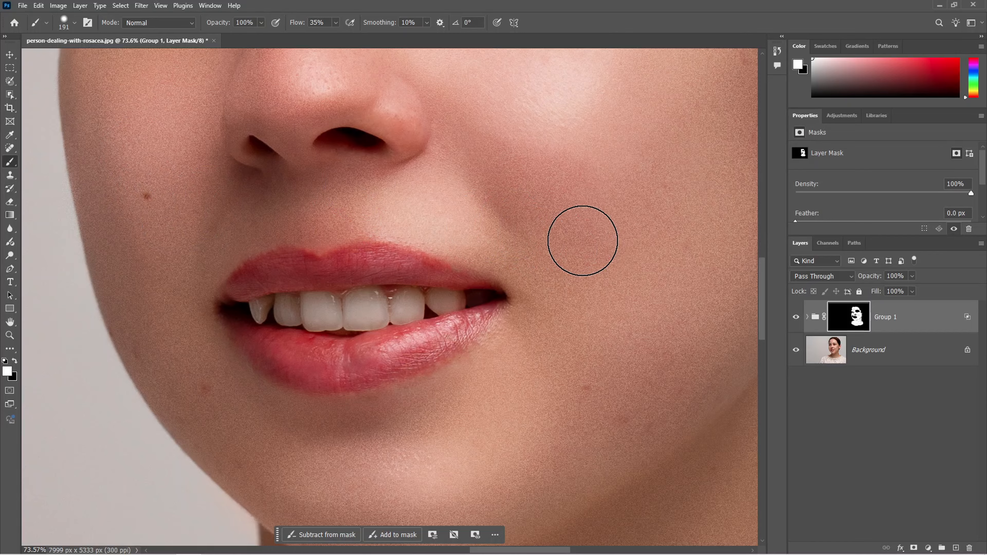
Step: Compare the whole portrait with and without the retouching group
key(x)
scroll(598, 299, down, 3)
scroll(602, 298, down, 3)
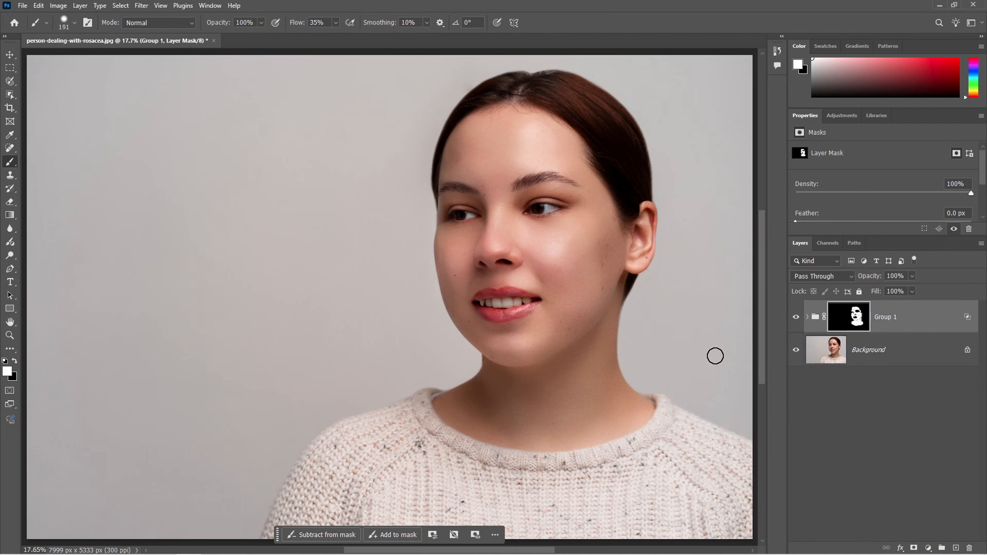
alt+click(796, 351)
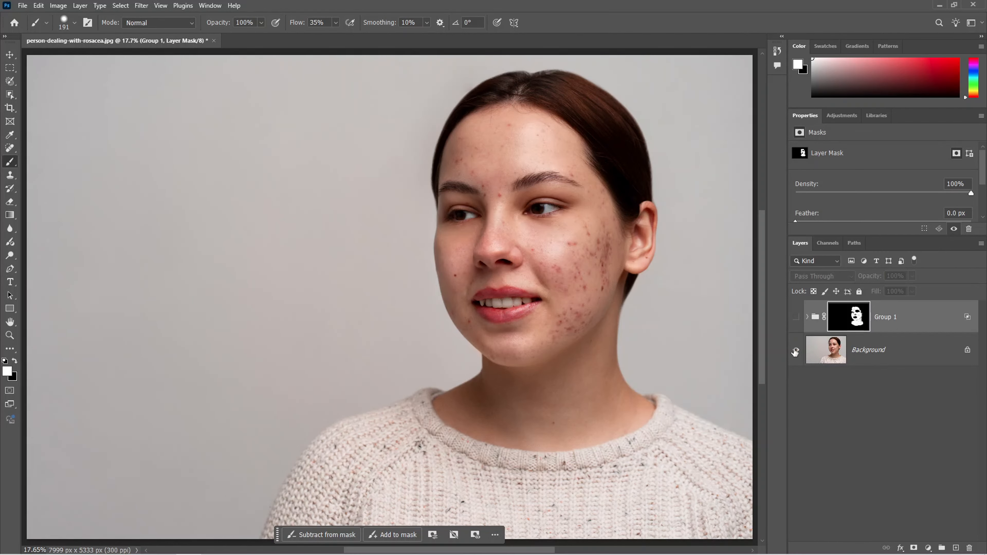
alt+click(795, 351)
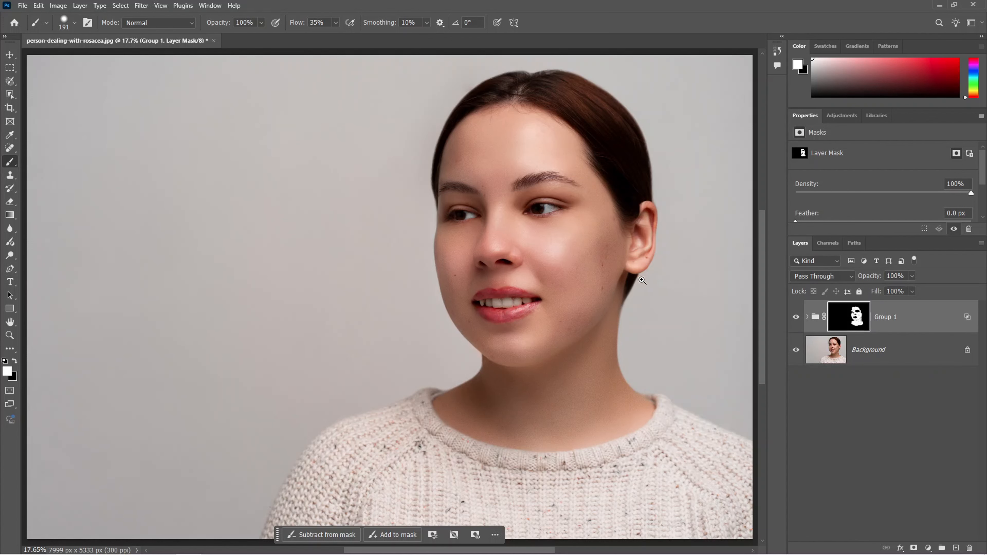
Step: Hide Group 1 and add a new blank layer directly above the Background
drag(642, 281, 655, 280)
click(795, 317)
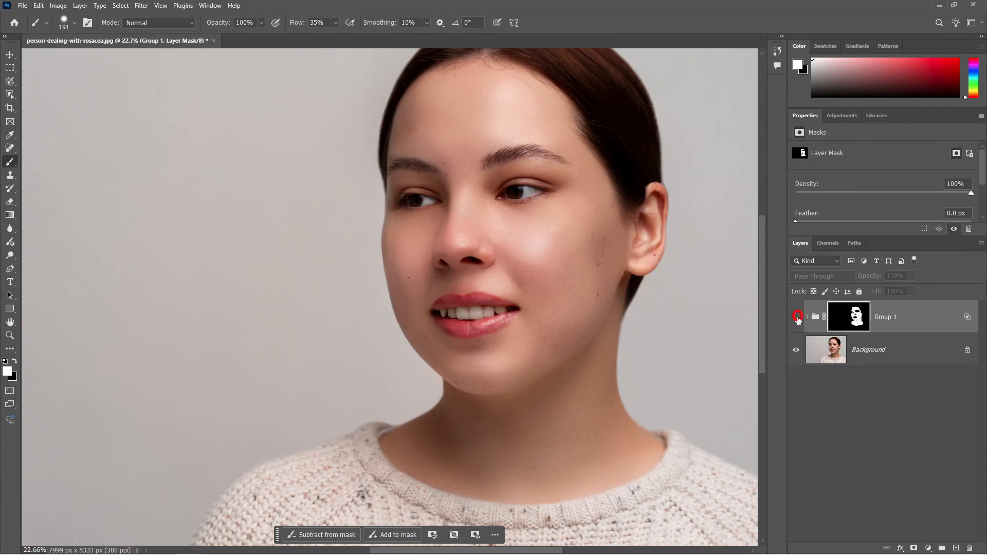
scroll(607, 271, up, 7)
scroll(637, 279, up, 6)
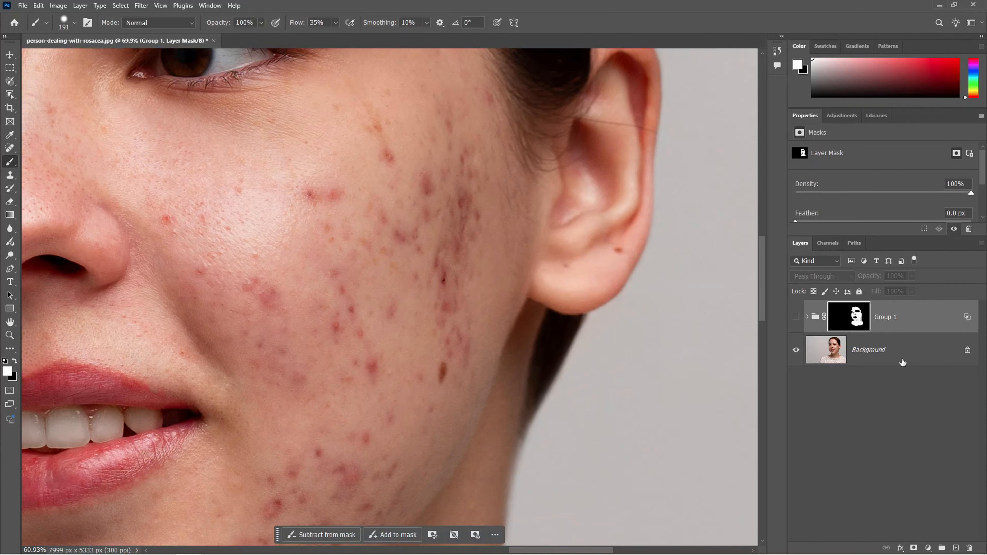
click(829, 359)
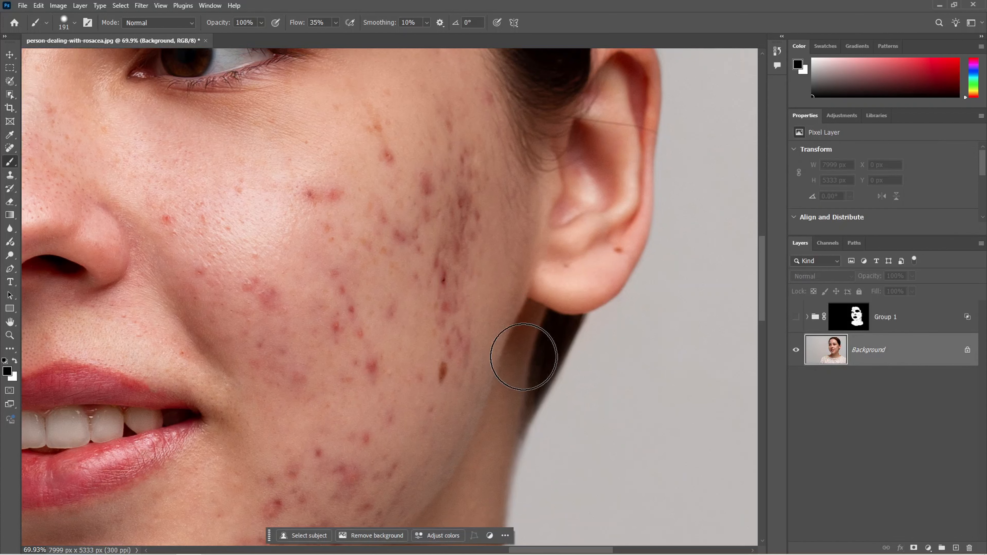
click(955, 548)
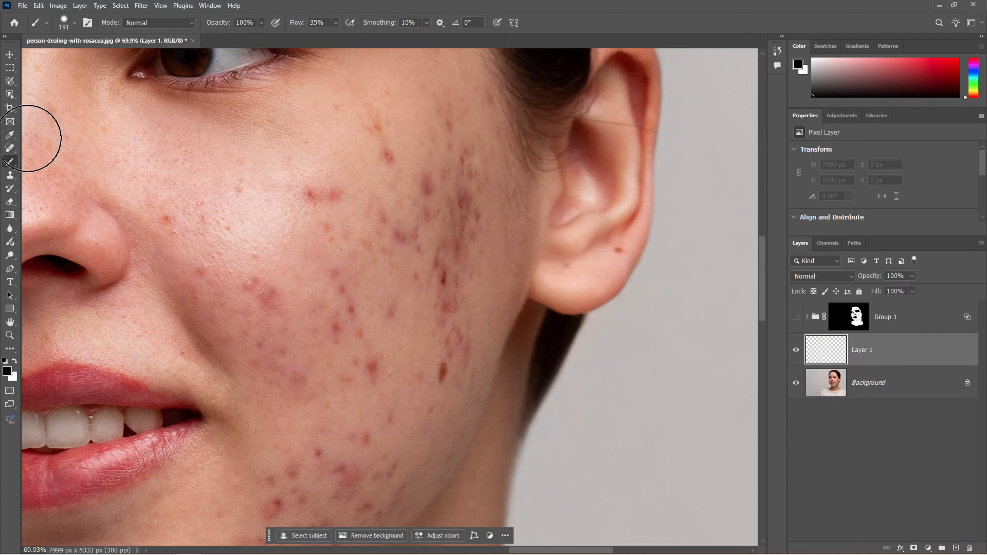
Step: Remove the dark spots on the cheek beside the ear with the Remove Tool, sampling all layers
click(10, 148)
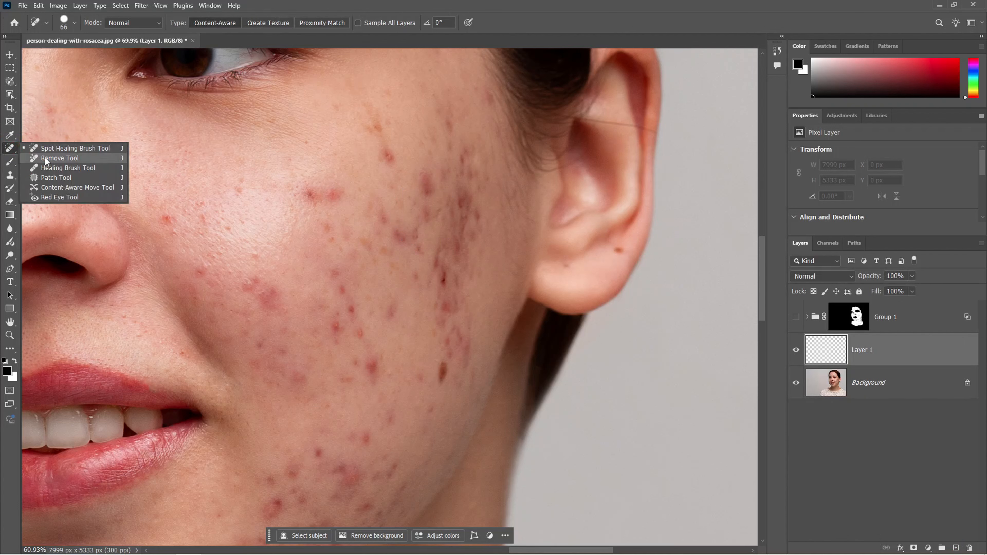
click(59, 158)
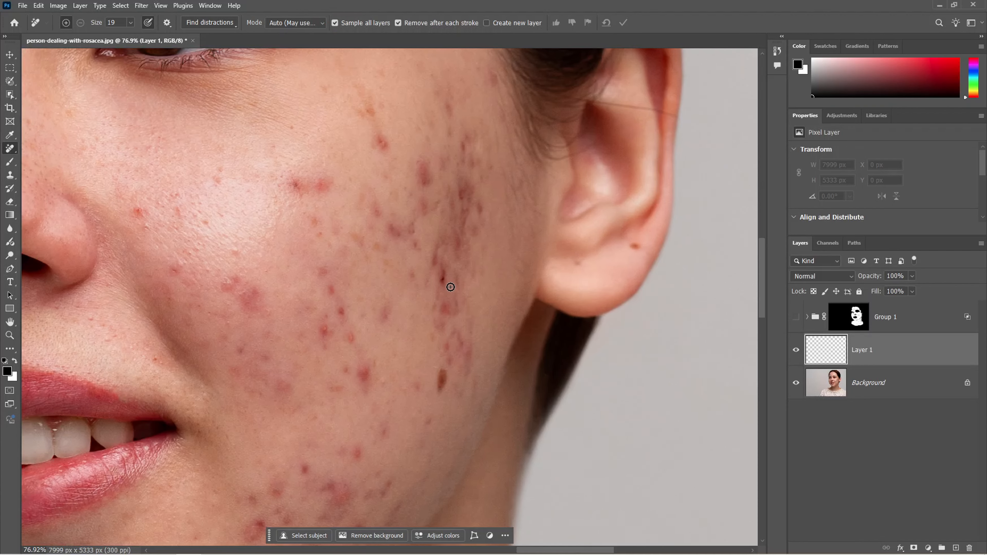
scroll(443, 250, up, 1)
drag(436, 276, 443, 276)
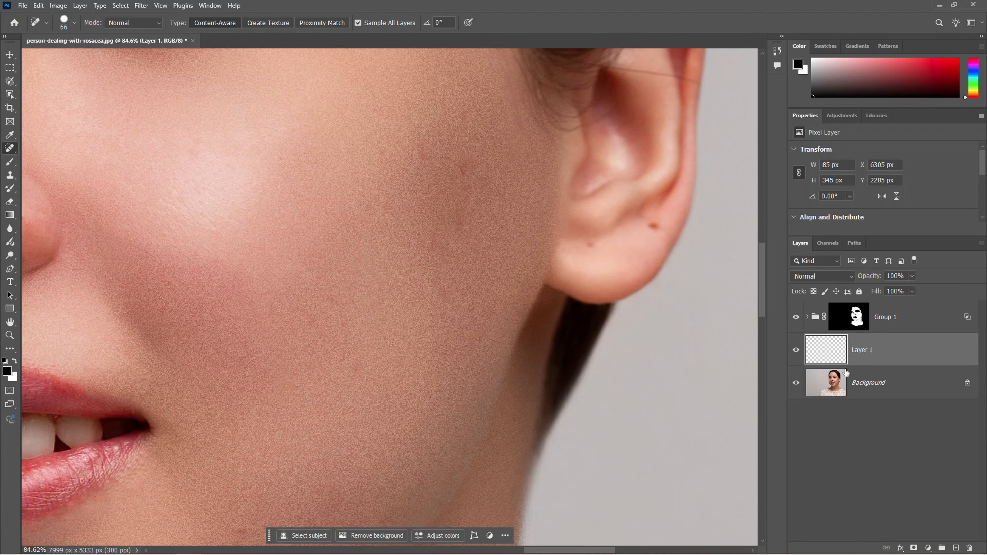
Step: Heal the dark patch on the cheek near the ear and the spots on the opposite cheek and beside the lower lip
mouse_move(464, 161)
mouse_down()
mouse_move(458, 220)
mouse_move(490, 231)
mouse_up()
scroll(482, 220, down, 3)
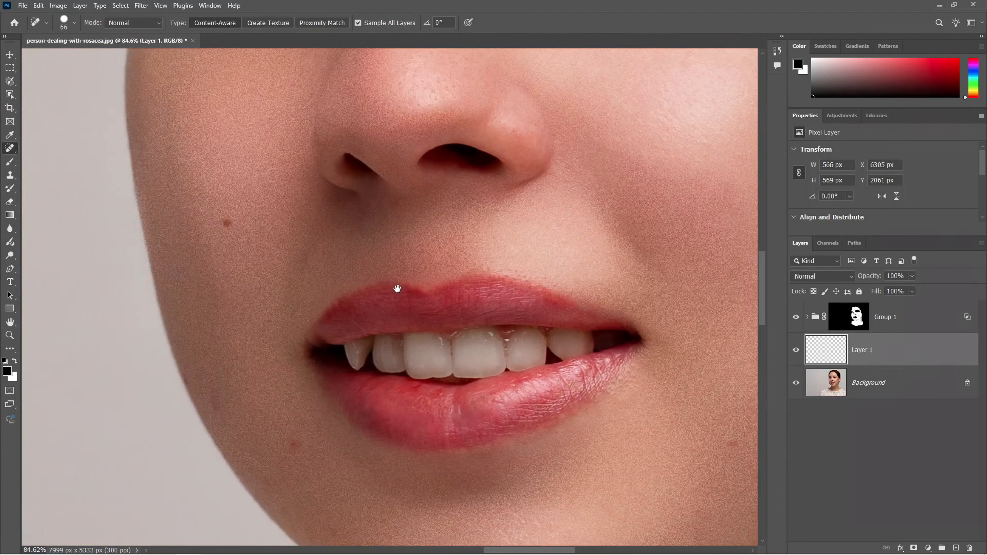
drag(397, 288, 431, 268)
click(260, 202)
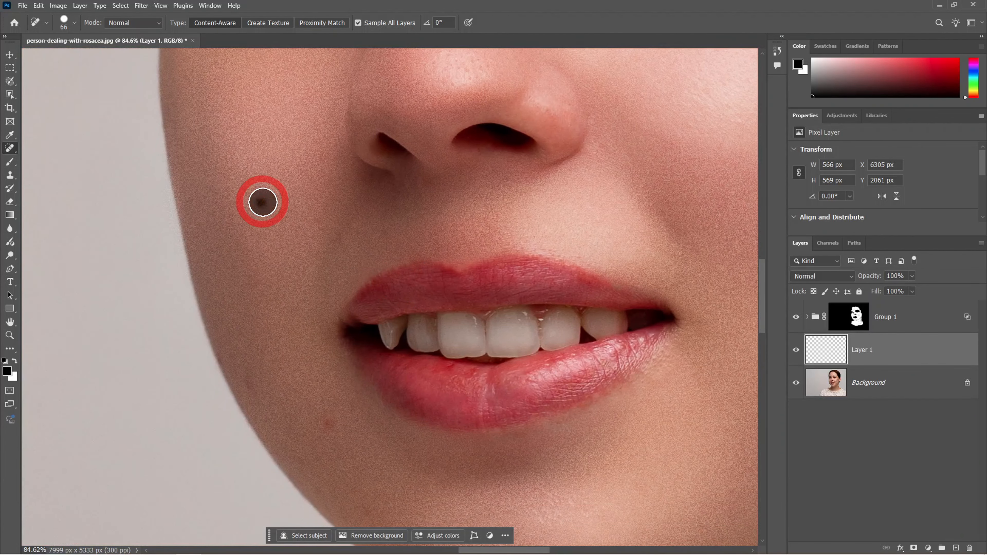
click(329, 427)
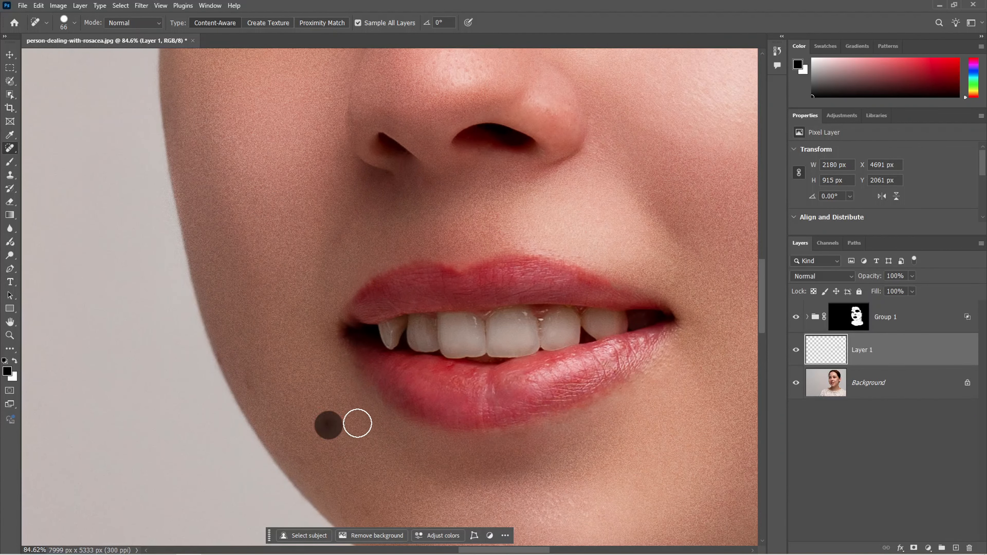
Step: Reduce the healing brush to 42 px and heal the spots between the eyebrows and on the forehead
scroll(351, 374, down, 2)
scroll(352, 362, down, 3)
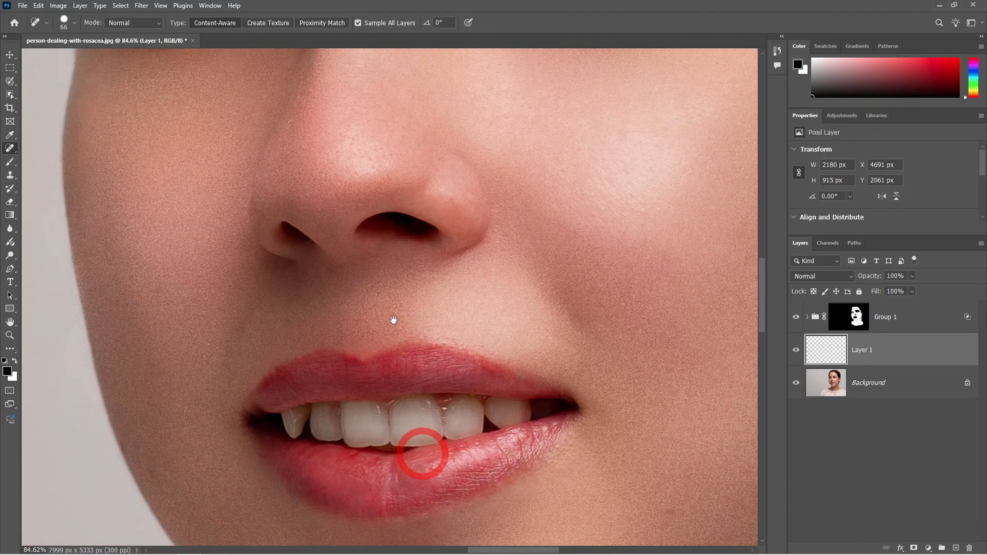
drag(396, 244, 357, 511)
drag(260, 202, 243, 307)
alt+drag(239, 233, 232, 232)
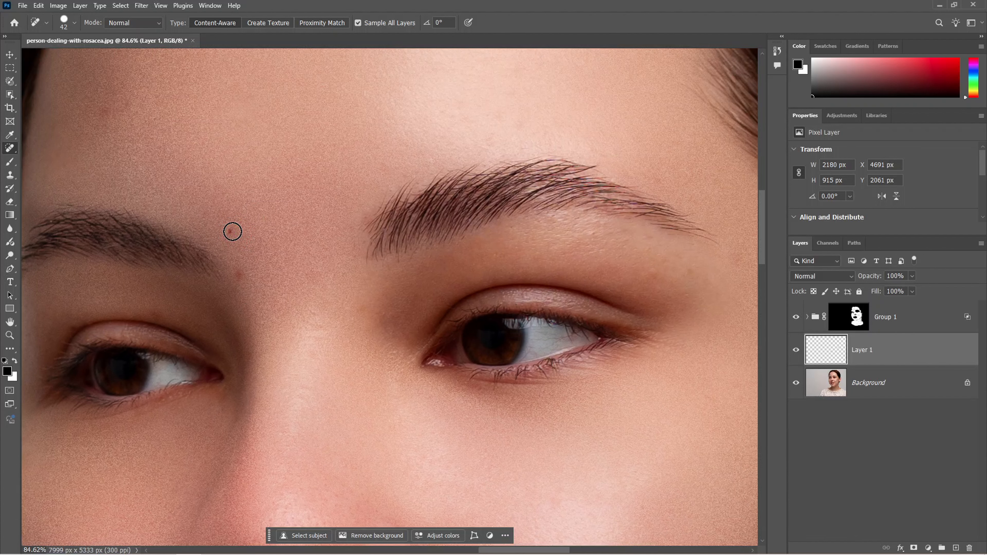
click(238, 275)
click(381, 322)
scroll(414, 333, down, 3)
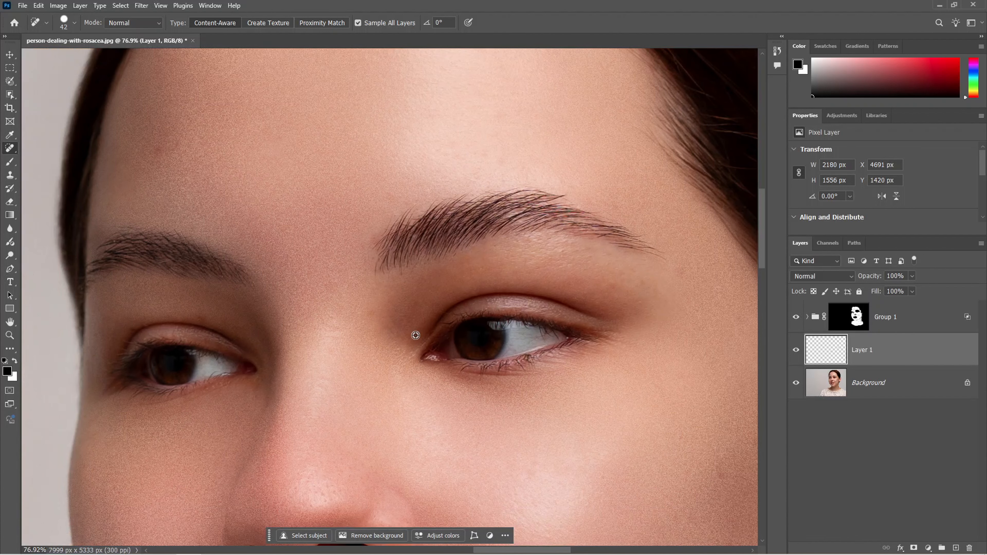
scroll(214, 272, down, 1)
click(182, 124)
Step: Heal the leftover spot on the lower cheek near the jawline
scroll(444, 370, down, 7)
scroll(553, 399, down, 7)
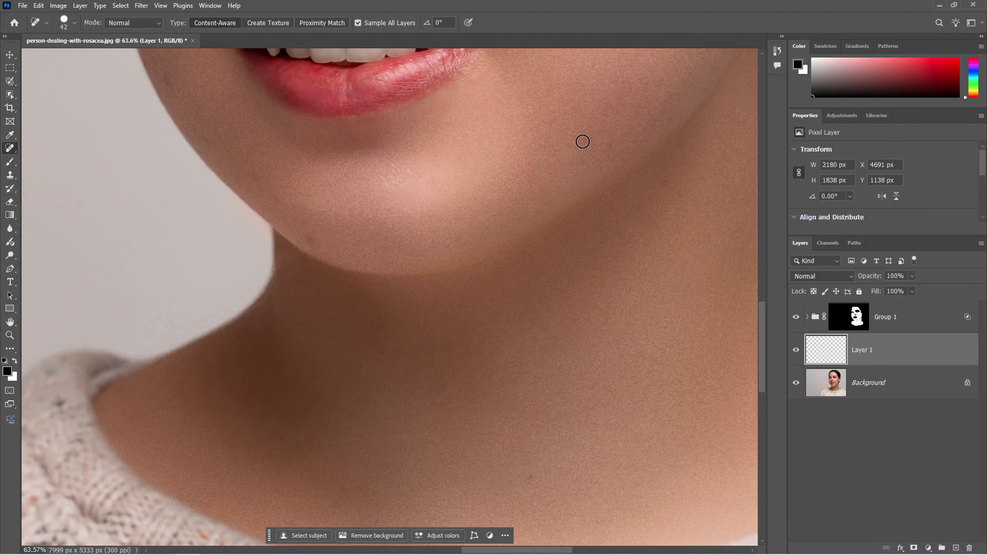
scroll(416, 405, down, 5)
scroll(613, 150, up, 5)
click(551, 260)
Step: Compare the whole retouched portrait with the original by toggling every layer except the Background
scroll(348, 315, down, 8)
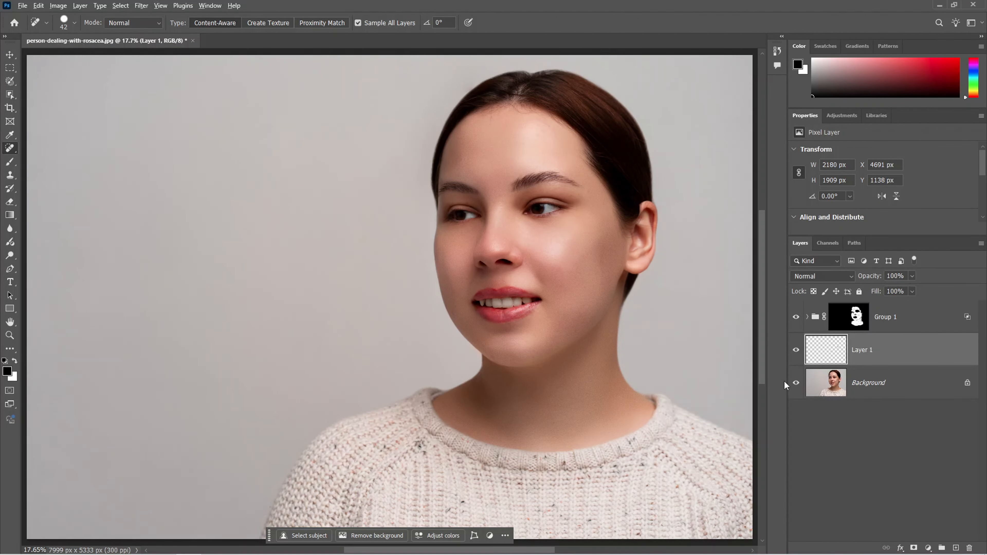
alt+click(795, 384)
alt+click(796, 384)
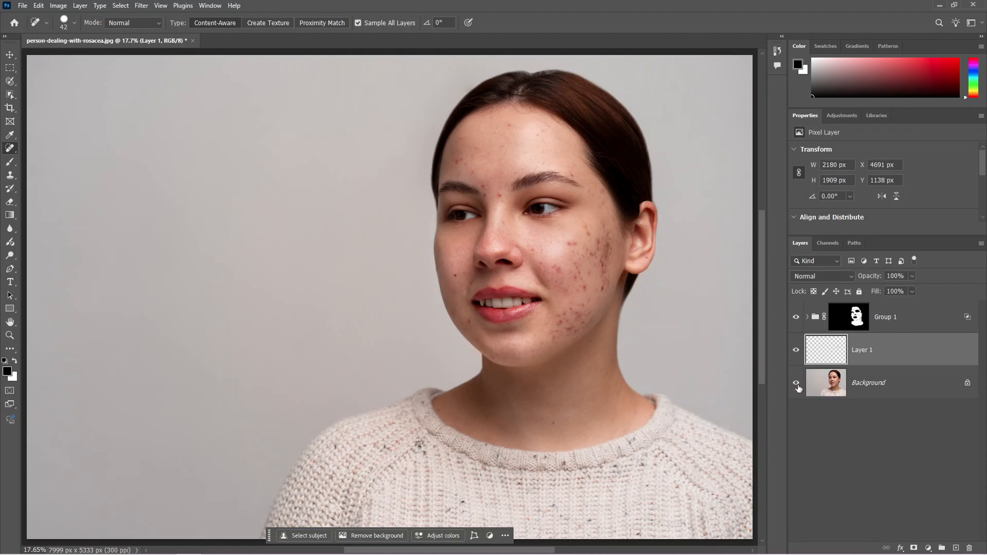